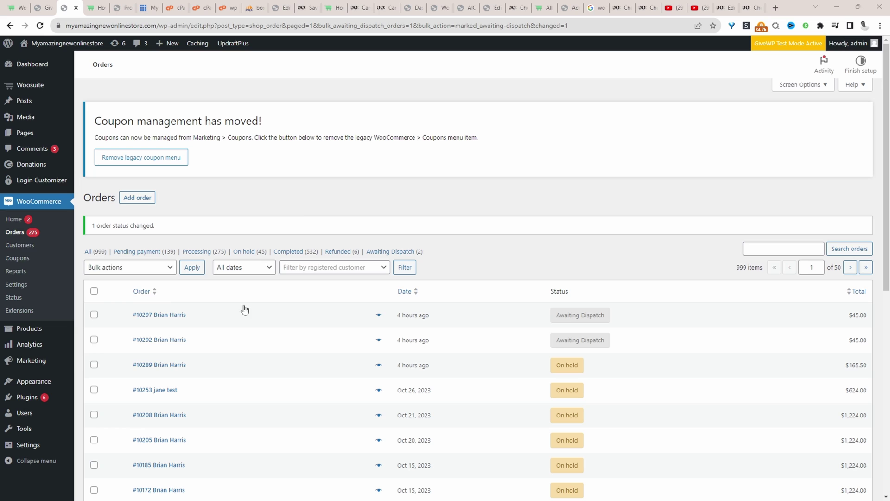
Step: Bulk-change order #10289 to Awaiting Dispatch, then bring up the AOVUP custom order status article
click(94, 365)
click(125, 268)
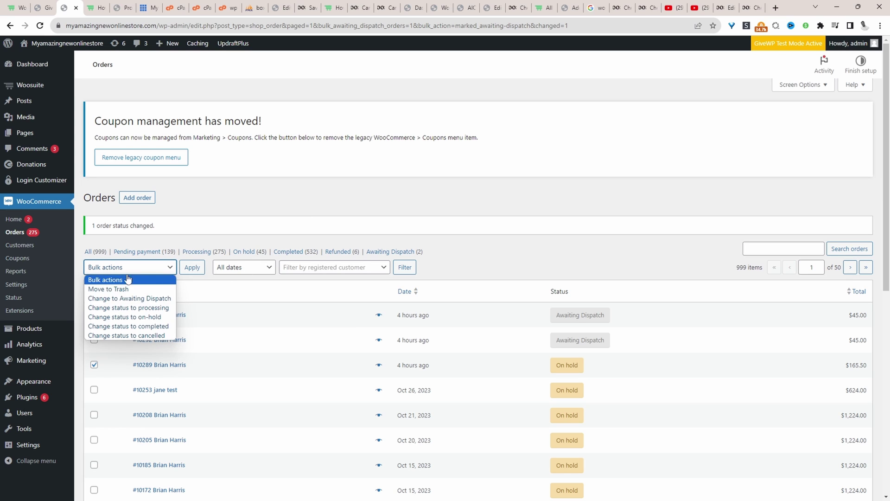
click(138, 299)
click(197, 270)
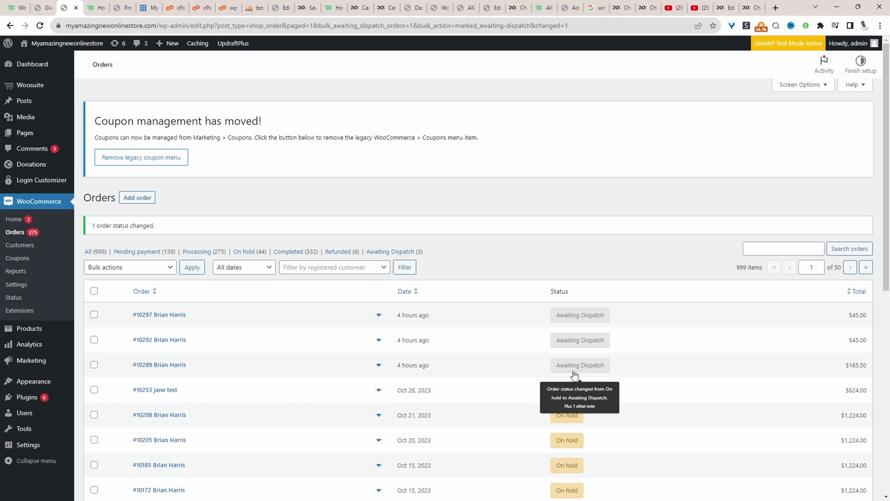
click(98, 8)
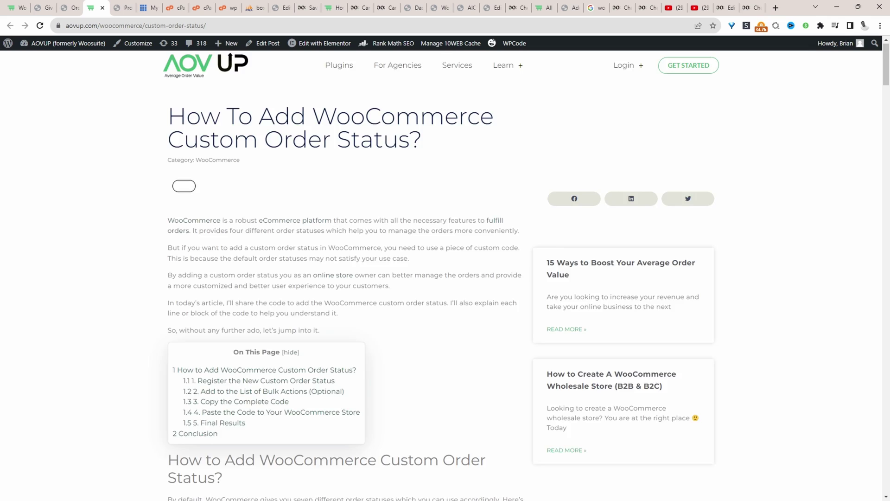
Step: Scroll down through the AOVUP custom order status article
scroll(239, 349, down, 4)
scroll(240, 349, down, 2)
scroll(239, 348, down, 6)
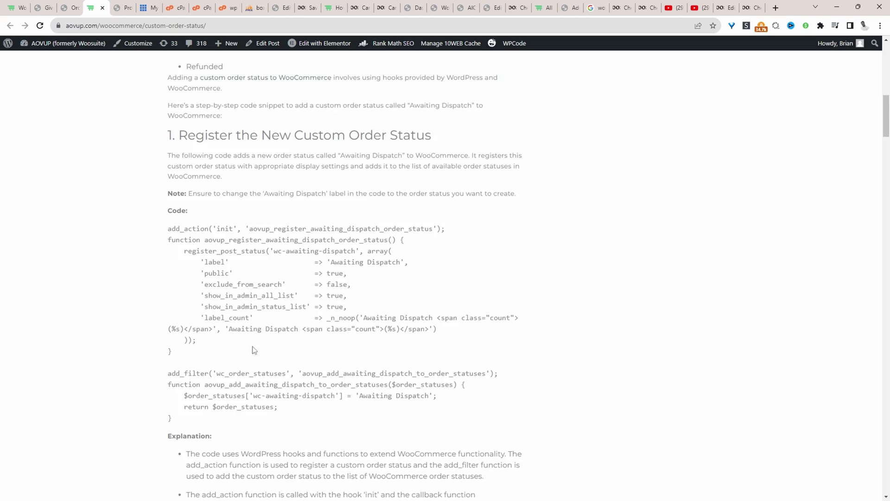
scroll(254, 350, down, 3)
scroll(294, 298, down, 1)
scroll(228, 444, down, 1)
scroll(241, 461, down, 4)
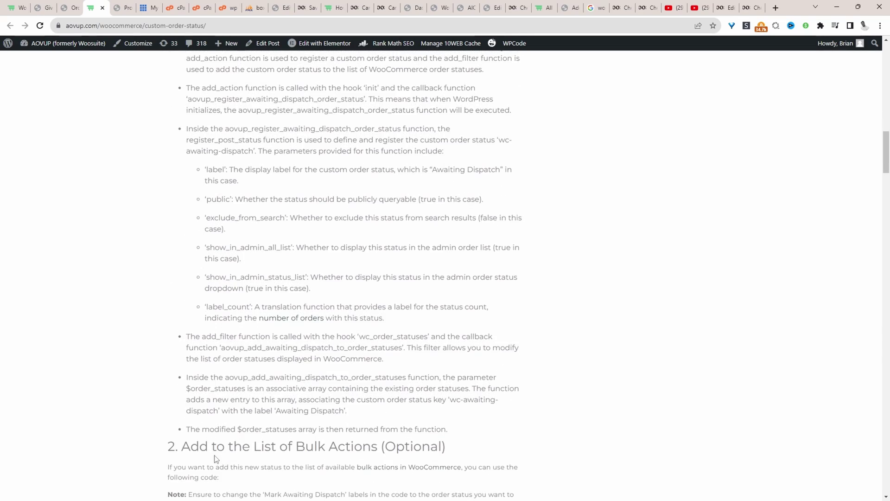
scroll(228, 423, down, 3)
scroll(357, 181, down, 2)
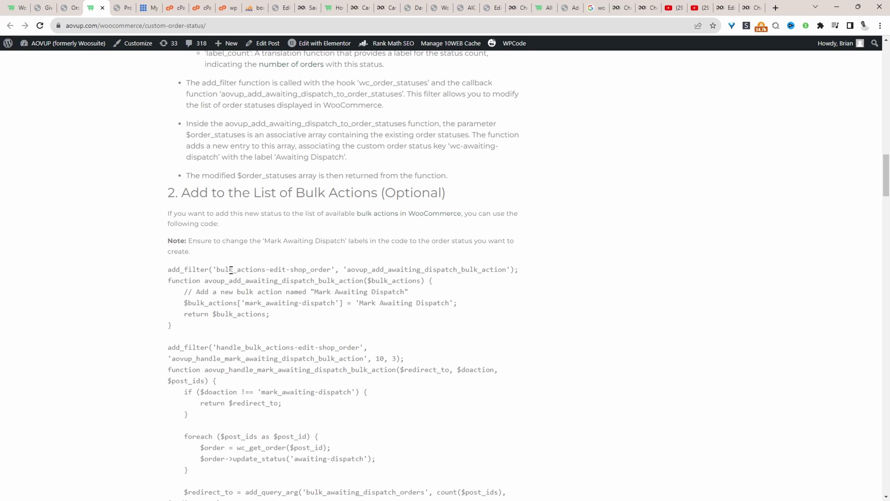
Step: Tick On hold orders #10208, #10205 and #10185 and open the Bulk actions list
click(67, 7)
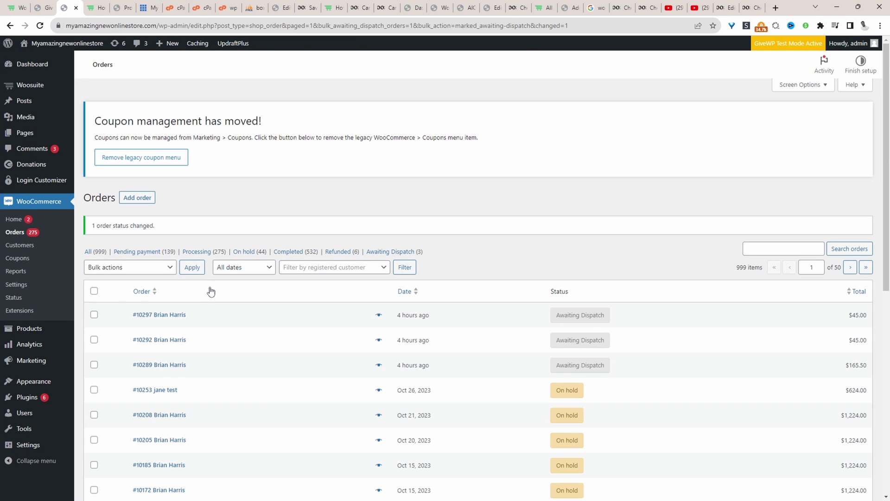
click(95, 415)
click(94, 440)
click(94, 464)
click(111, 267)
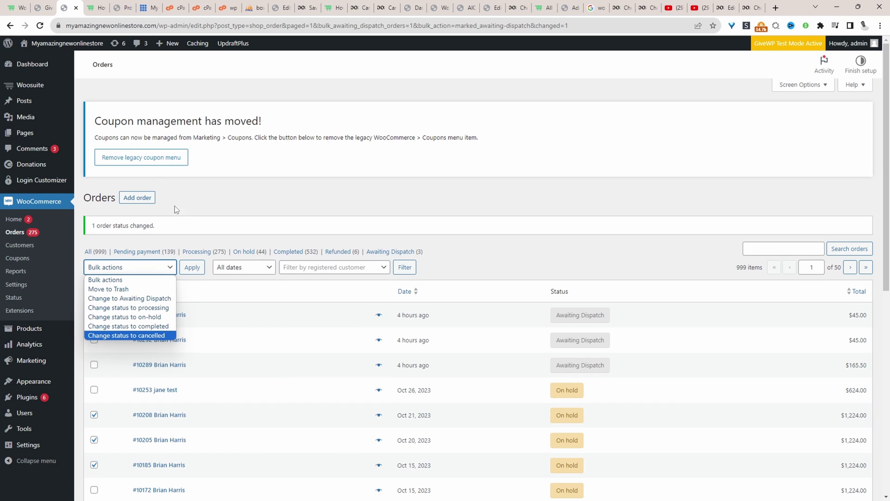
Step: Scroll the AOVUP article down to the 'Copy the Complete Code' section
click(99, 8)
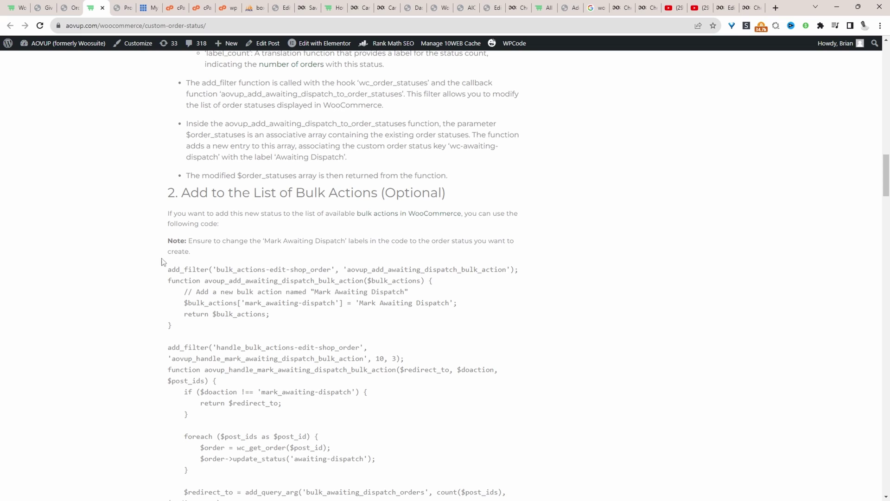
scroll(167, 269, down, 5)
scroll(167, 268, down, 2)
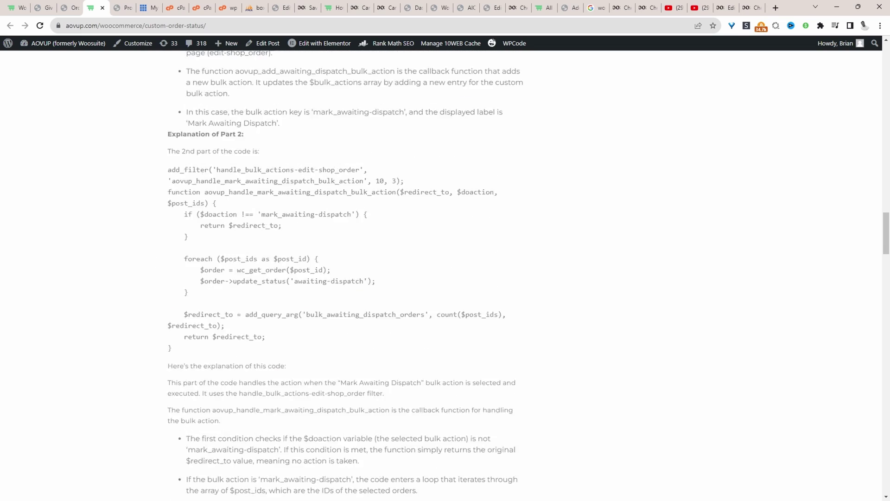
scroll(189, 284, down, 5)
scroll(190, 290, down, 4)
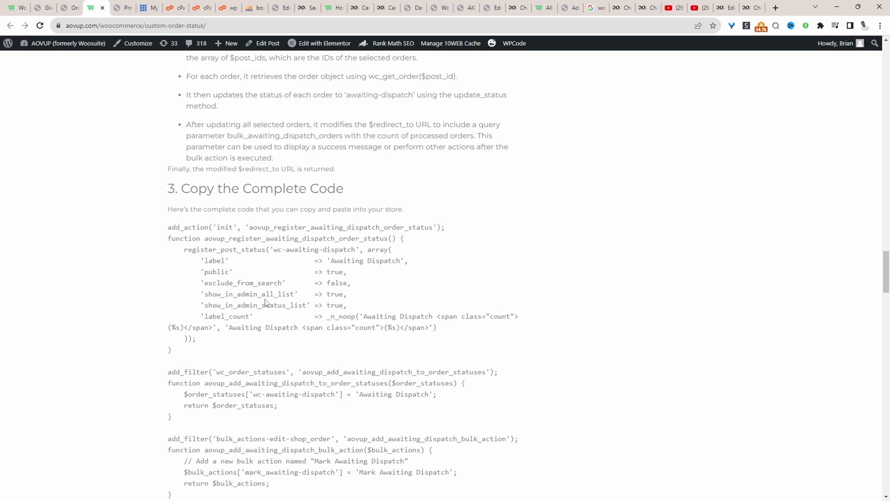
scroll(265, 302, down, 5)
scroll(278, 343, down, 3)
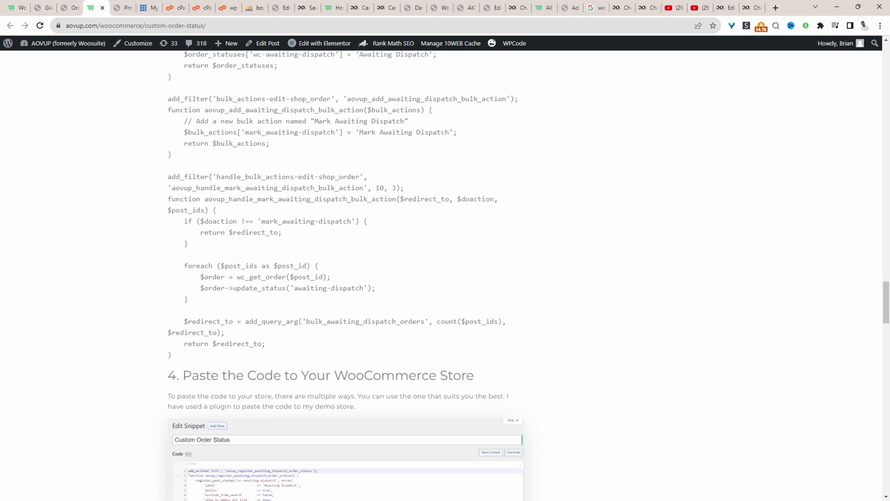
Step: Copy the code under 'Copy the Complete Code' and return to the WooCommerce Orders tab
mouse_move(191, 330)
mouse_down()
mouse_move(166, 253)
mouse_move(149, 294)
mouse_up()
right_click(184, 294)
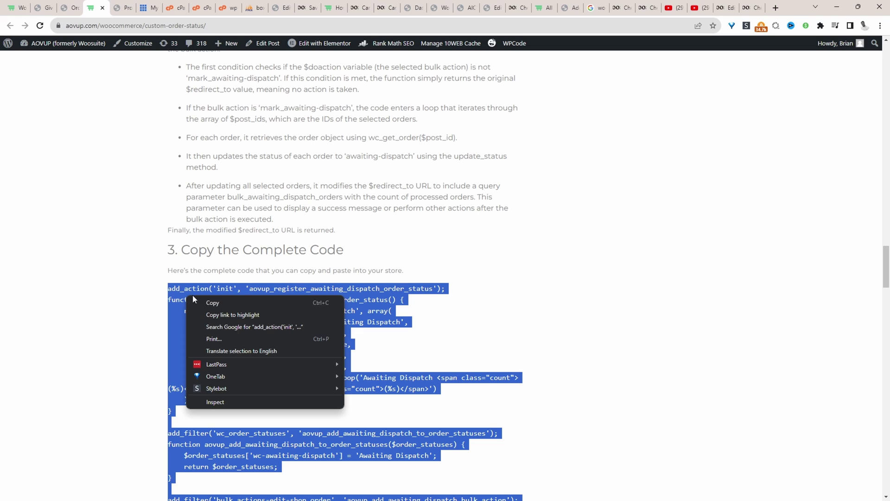
click(200, 301)
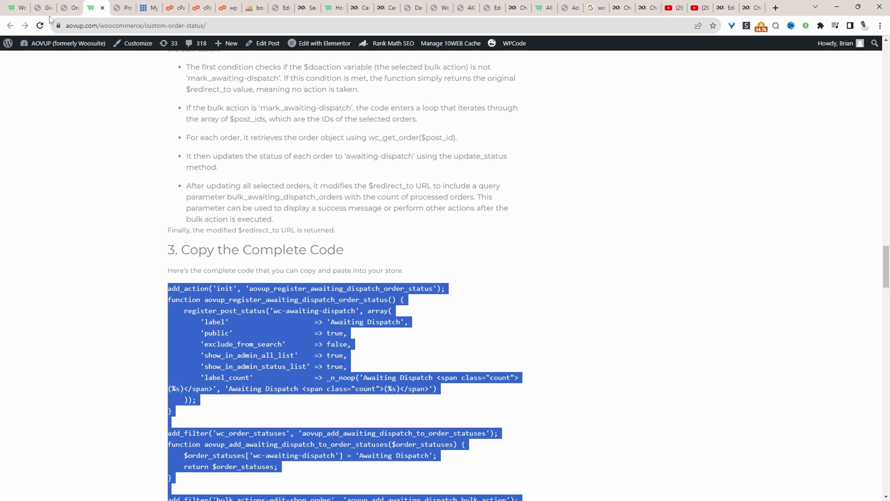
click(70, 11)
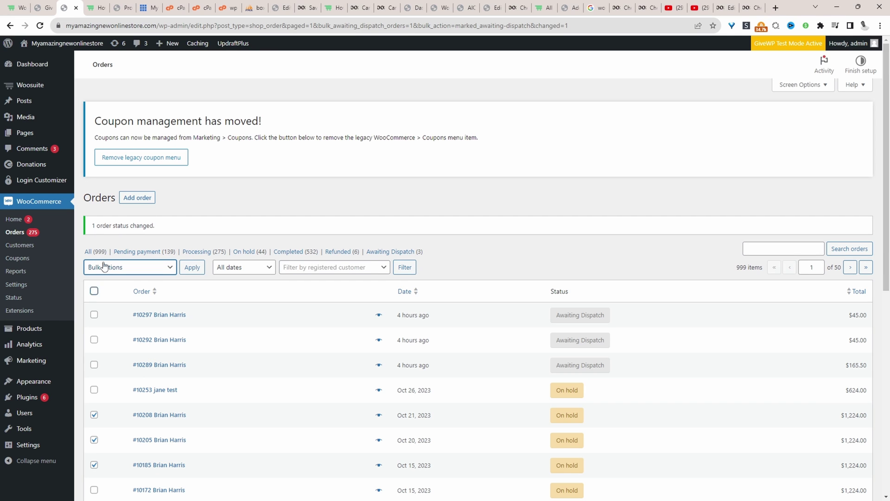
mouse_move(34, 381)
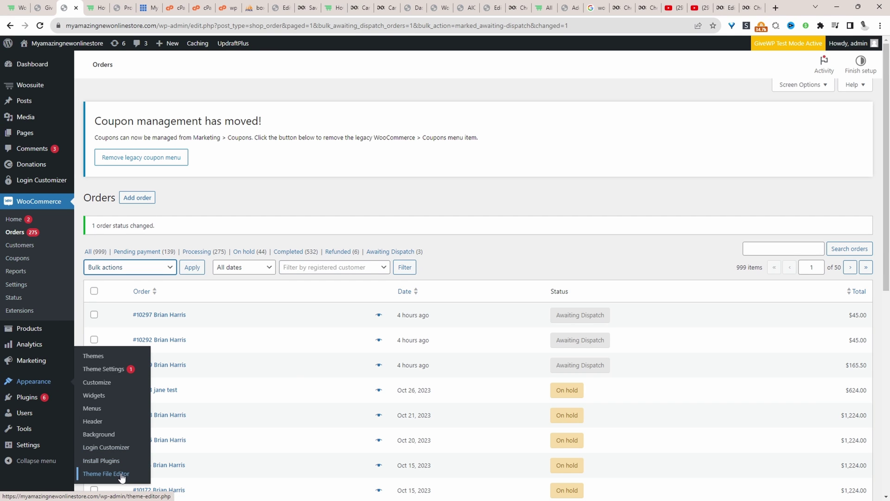
Step: Open functions.php in the Theme File Editor and scroll to its bottom
click(121, 475)
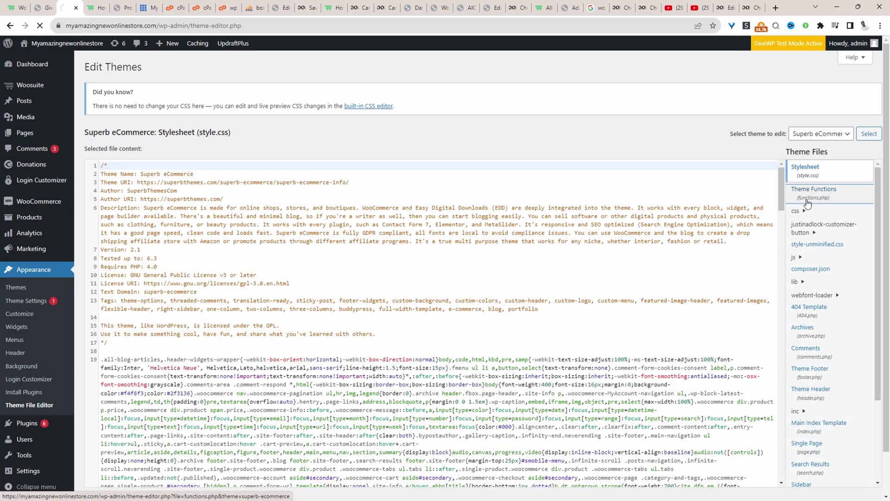
scroll(128, 257, down, 10)
scroll(128, 257, down, 10)
scroll(128, 257, down, 10)
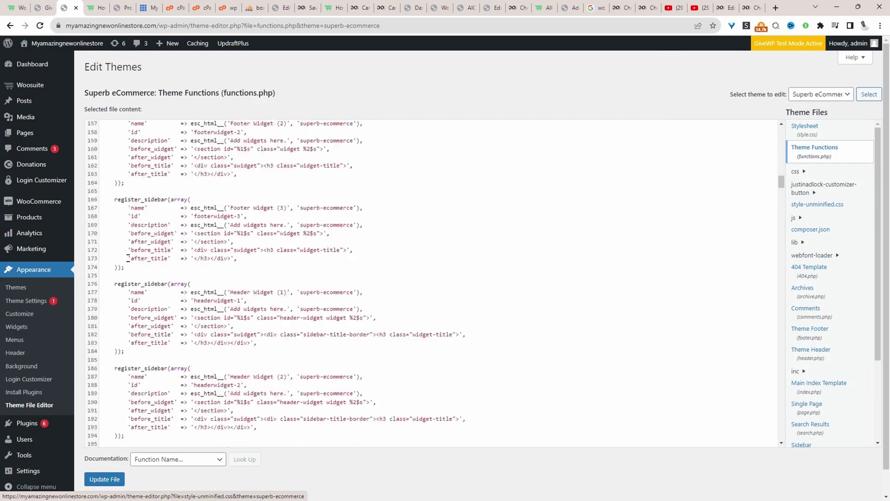
scroll(128, 257, down, 10)
scroll(185, 269, down, 10)
scroll(255, 278, down, 10)
scroll(318, 288, down, 10)
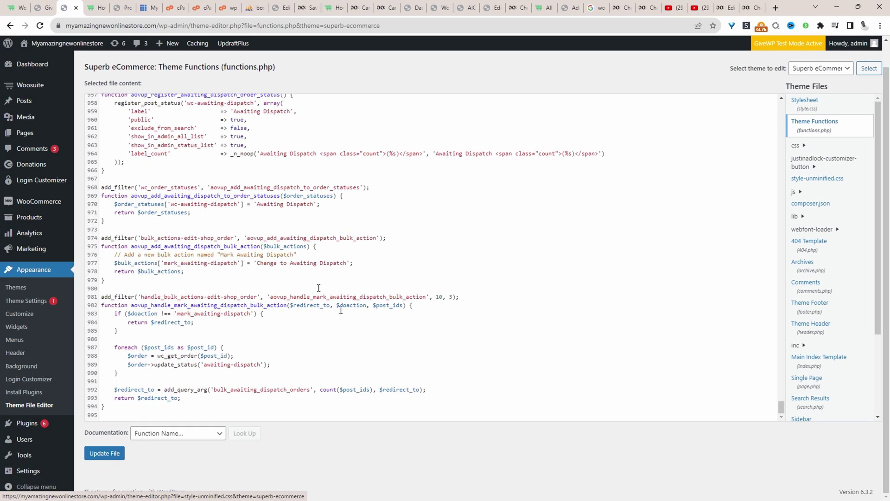
Step: Paste the copied article code over the old Awaiting Dispatch status code
mouse_move(106, 407)
mouse_down()
mouse_move(105, 343)
mouse_move(130, 228)
mouse_up()
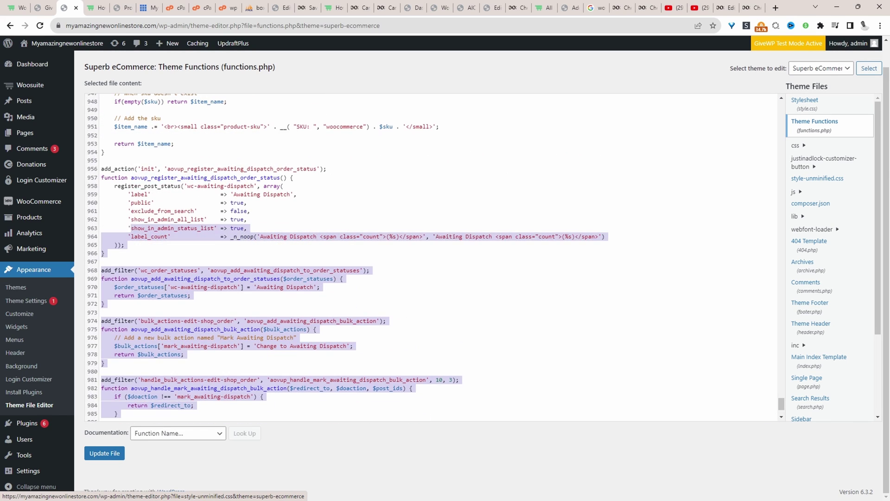
key(ctrl+v)
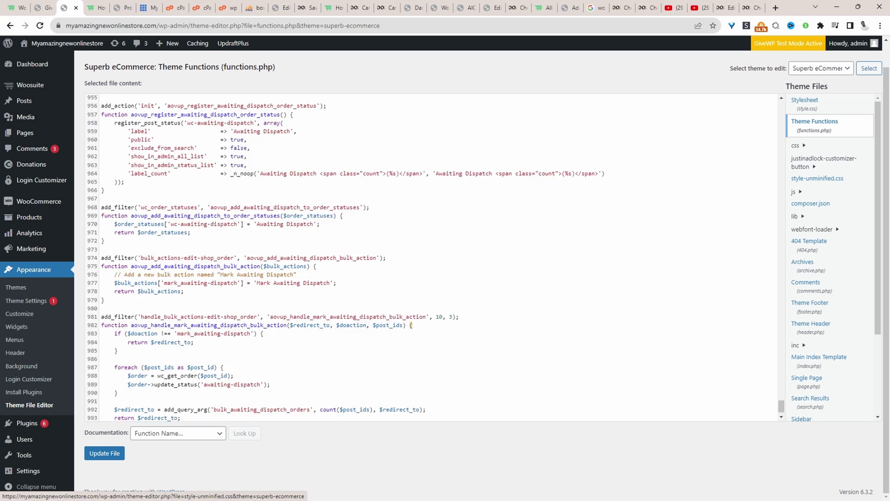
scroll(431, 258, up, 2)
scroll(431, 257, up, 1)
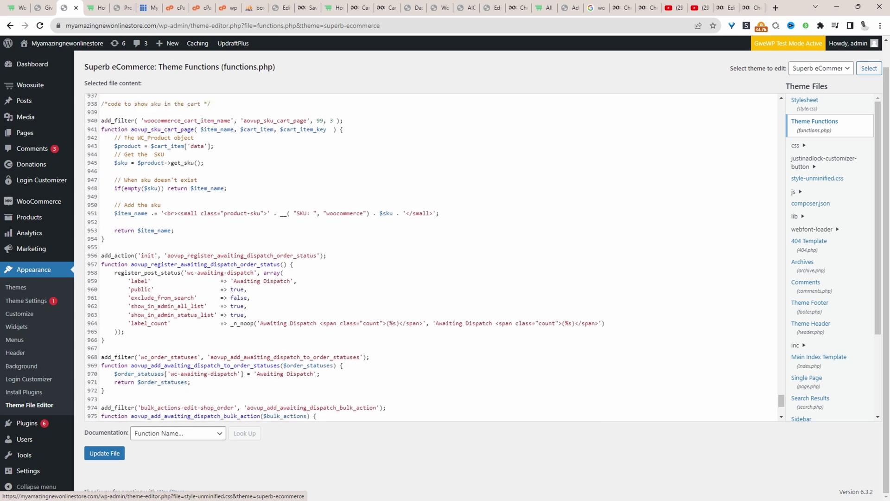
scroll(431, 257, up, 1)
scroll(431, 258, up, 1)
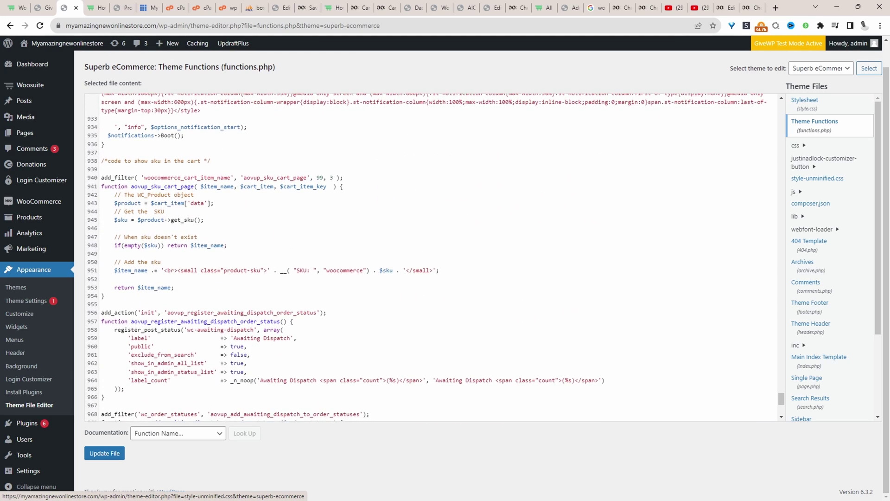
Step: Add a '/* custom order status' comment line after line 955, followed by a blank line
click(130, 304)
key(Return)
text(/**)
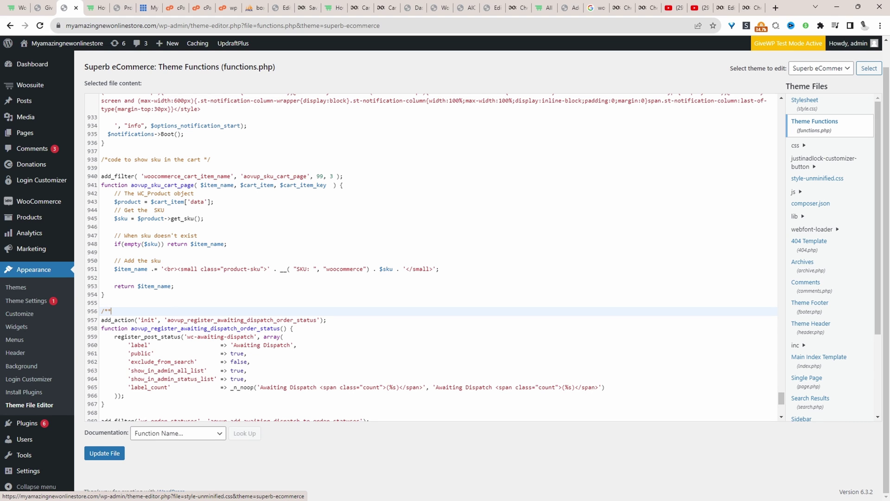
text(/*)
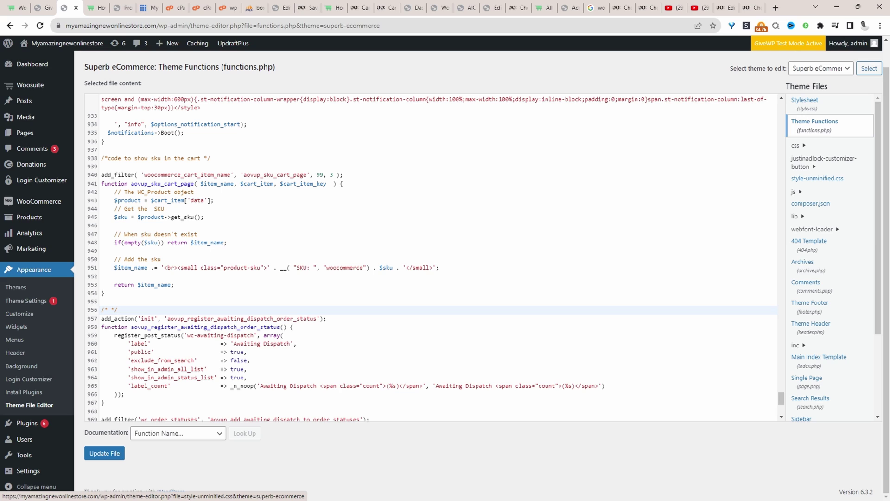
text( custo)
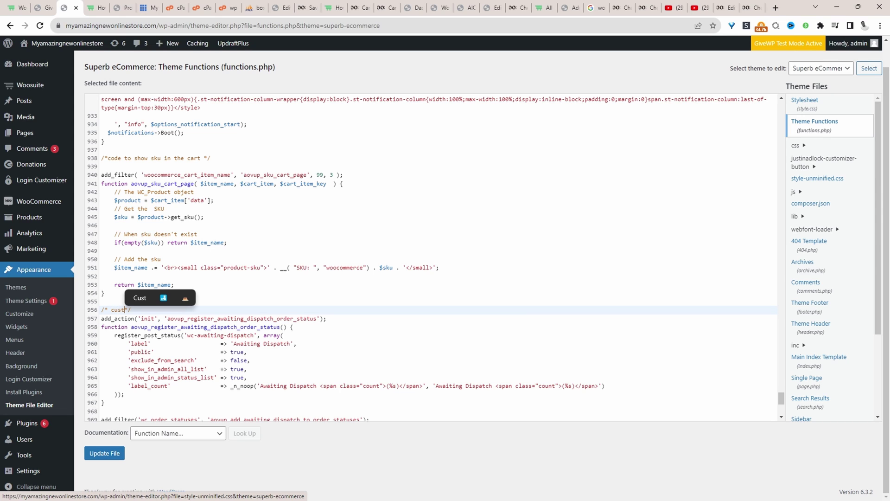
text(m order status)
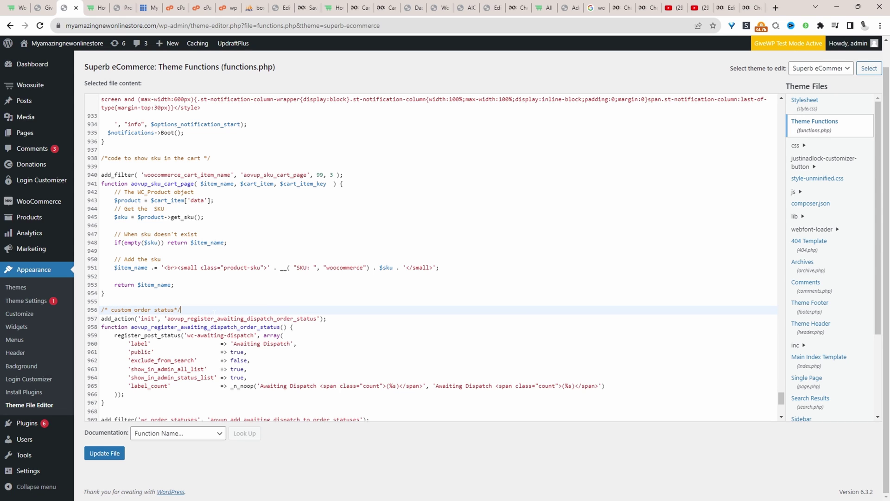
key(Return)
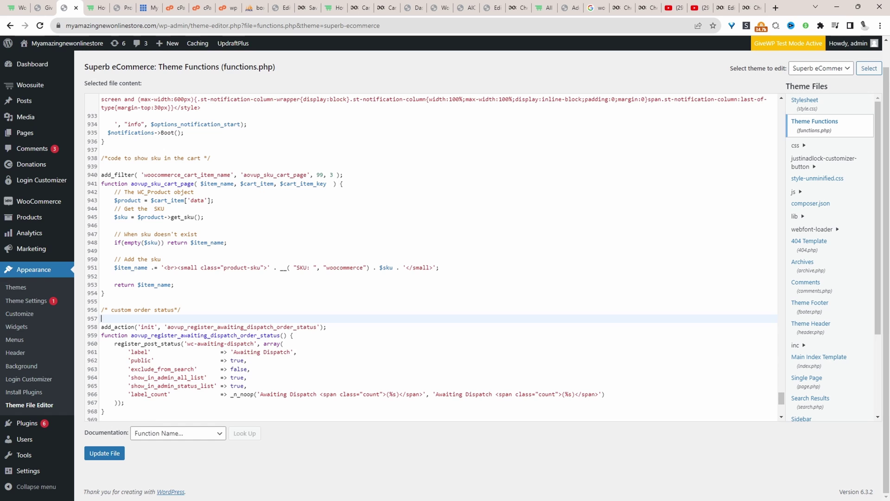
Step: Replace 'Awaiting Dispatch' on line 961 with 'Reprint an invoice', capitalising the R
scroll(433, 257, down, 2)
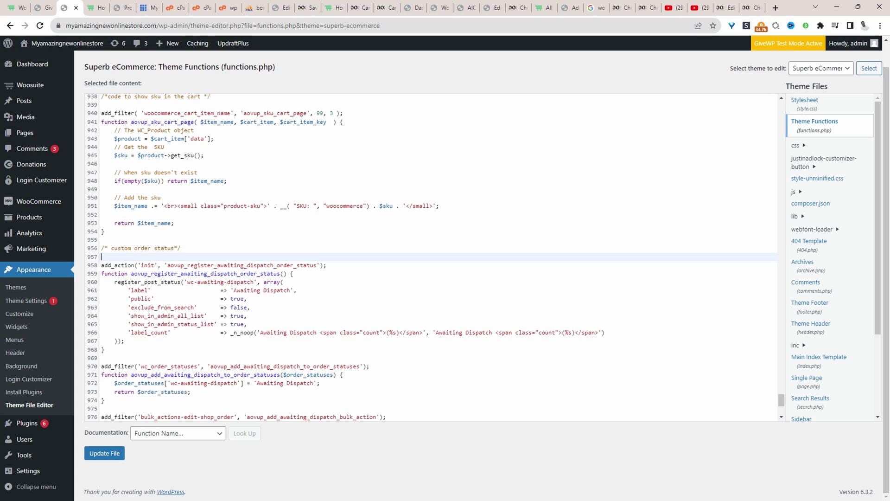
drag(234, 290, 287, 290)
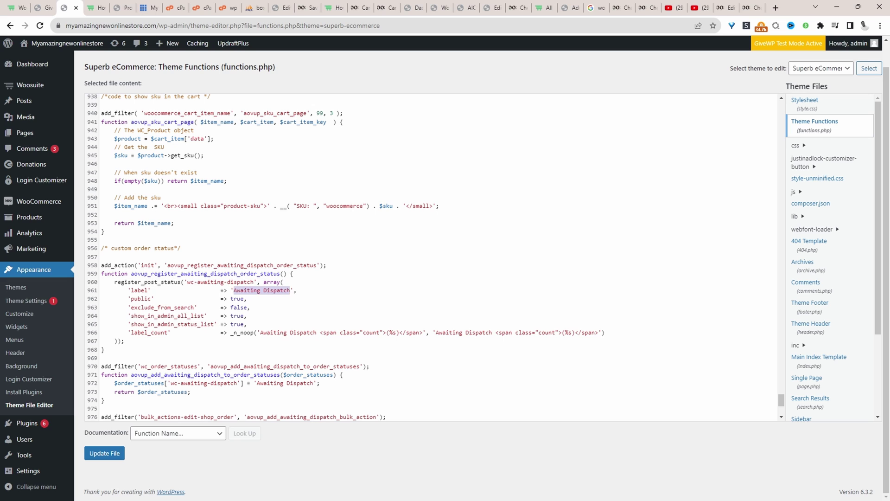
key(ctrl+v)
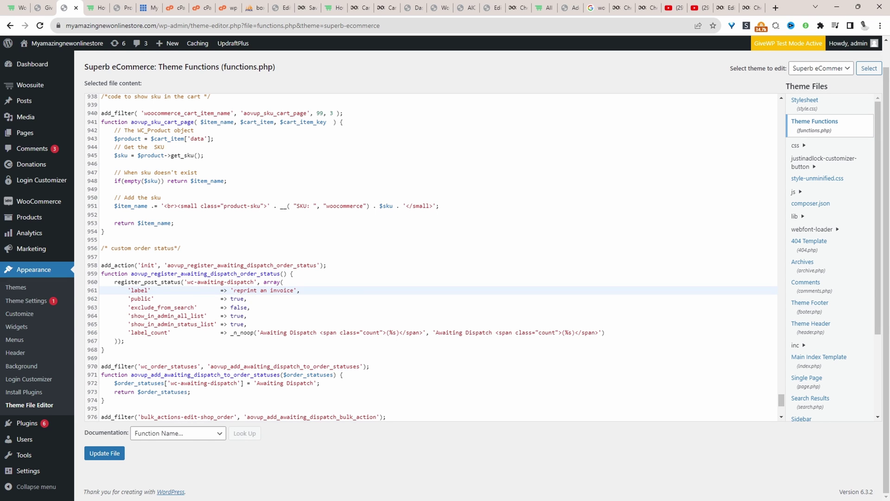
key(BackSpace)
text(R)
Step: Rename the status on line 972 to 'Reprint an invoice' and save functions.php
scroll(431, 257, down, 2)
click(260, 215)
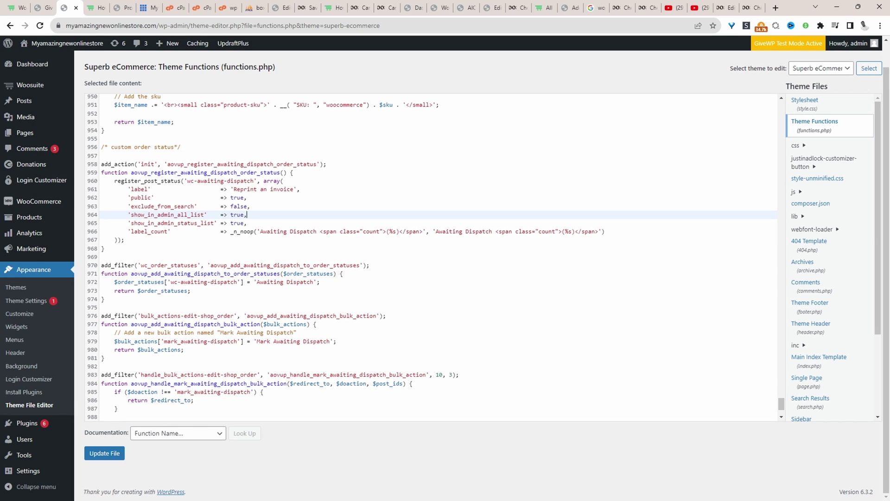
drag(258, 282, 316, 281)
key(ctrl+v)
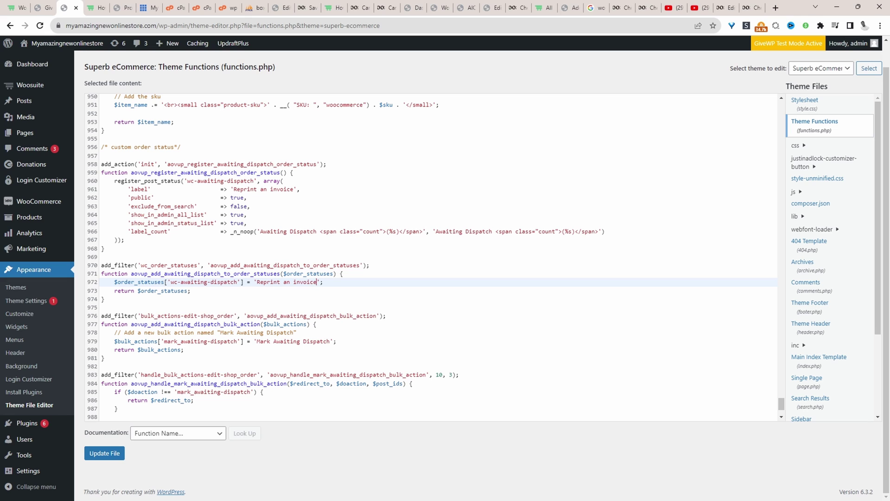
click(109, 455)
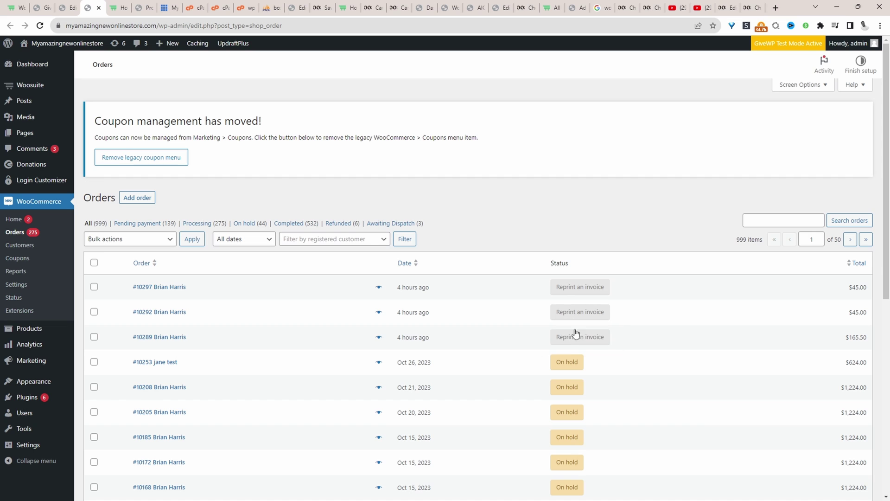
Step: Replace both 'Awaiting Dispatch' strings on line 966 with 'Reprint an invoice'
key(ctrl+Page_Up)
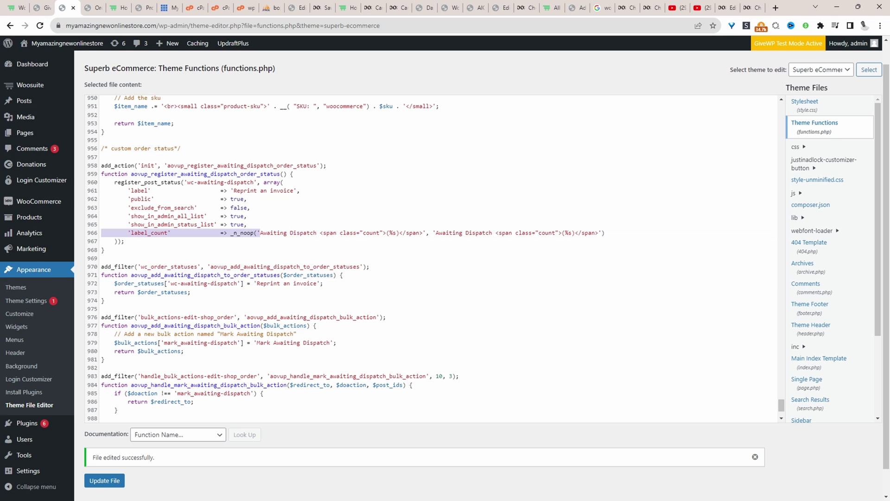
drag(260, 233, 317, 232)
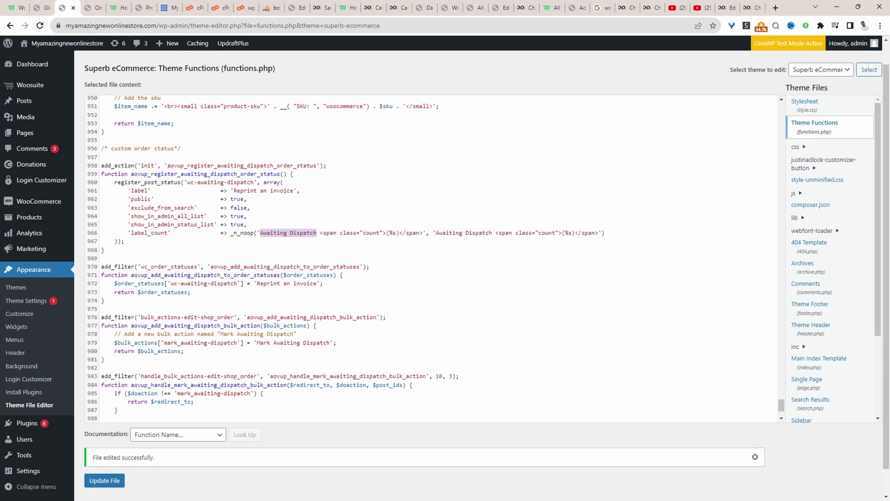
key(ctrl+v)
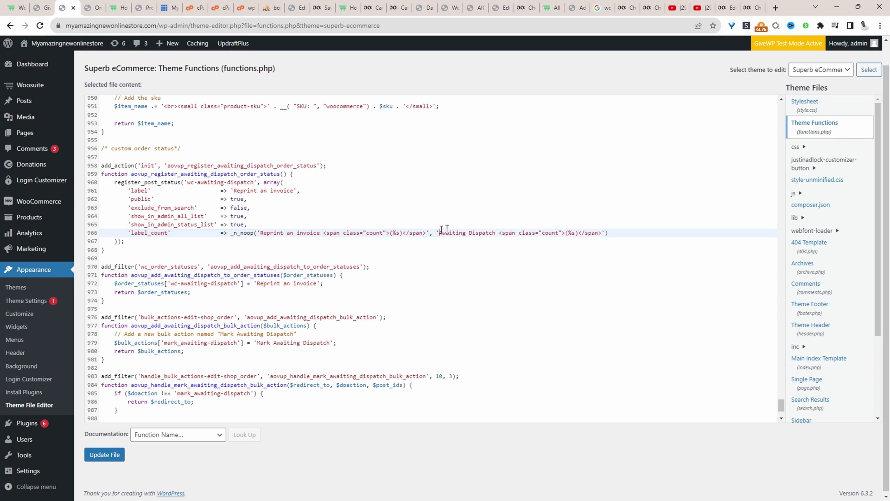
drag(440, 233, 490, 232)
key(ctrl+v)
Step: Change the bulk action label to 'Change to Reprint an invoice' and save functions.php
click(489, 291)
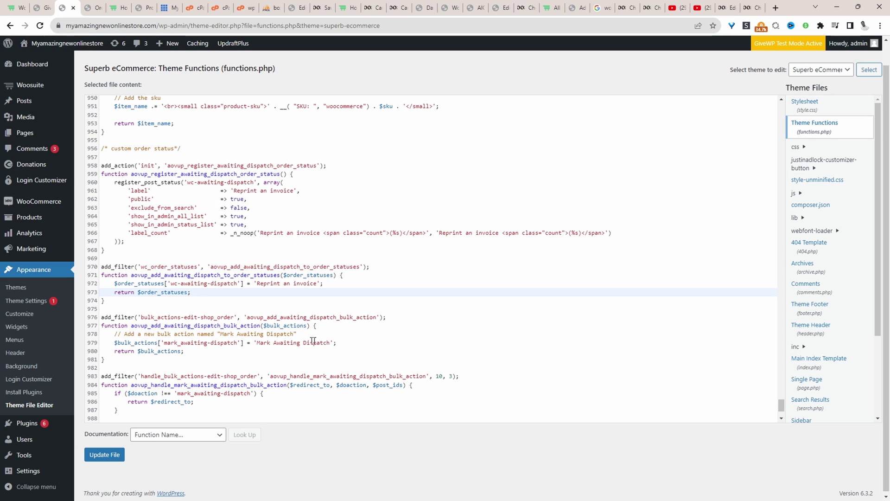
double_click(264, 343)
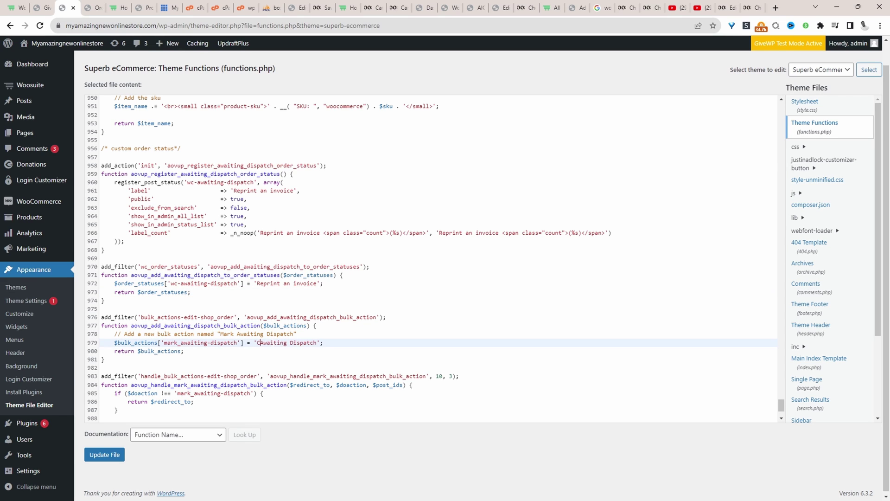
text(Change t)
text(o)
key(ctrl+shift+Right)
key(ctrl+shift+Right)
key(ctrl+v)
click(104, 455)
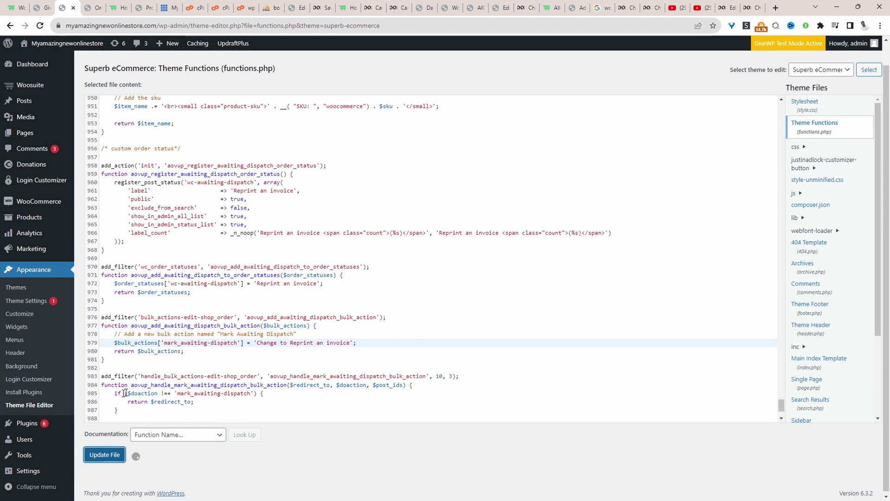
Step: Reload Orders and bulk-change orders #10205, #10185 and #10172 to 'Reprint an invoice'
key(ctrl+Tab)
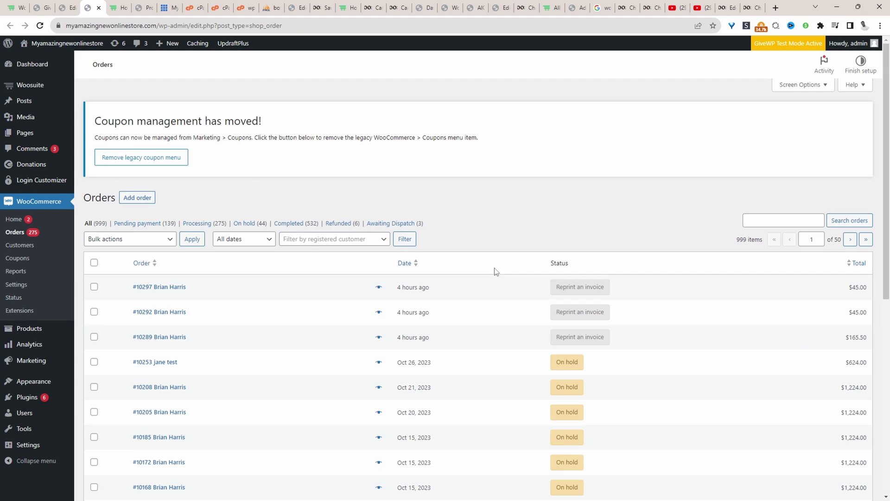
click(40, 26)
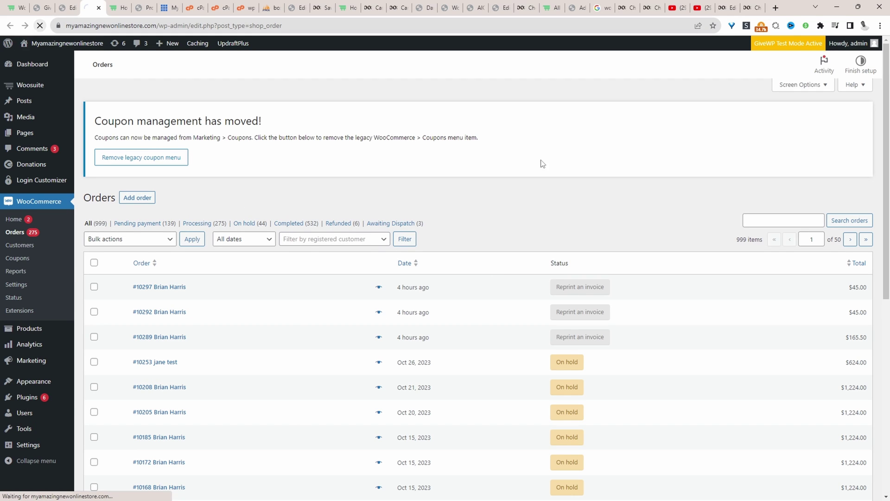
scroll(419, 284, down, 2)
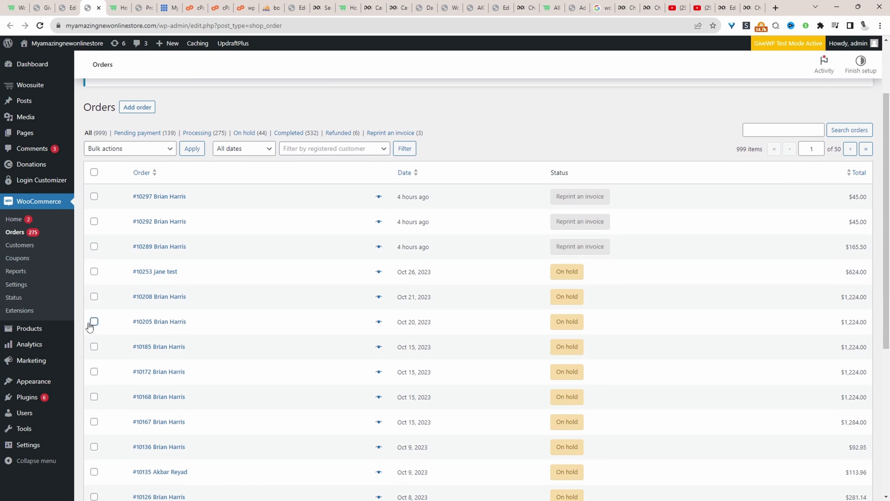
click(94, 322)
click(94, 347)
click(94, 372)
click(129, 151)
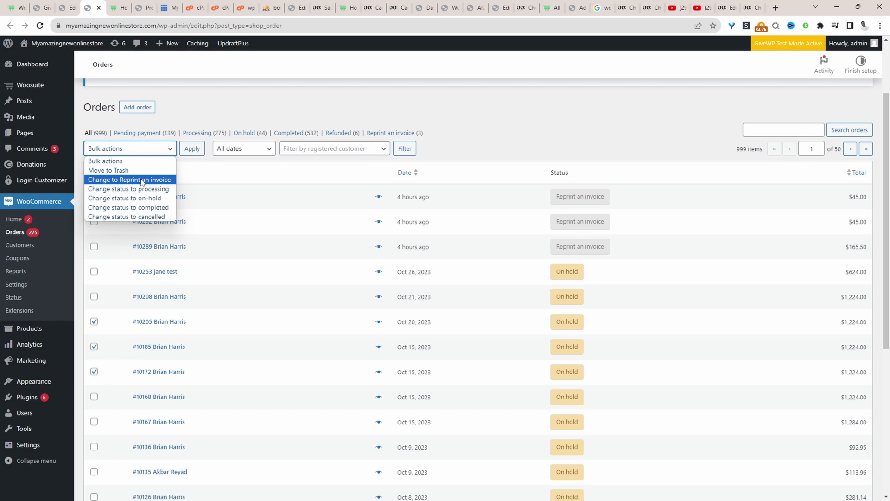
click(166, 181)
click(193, 150)
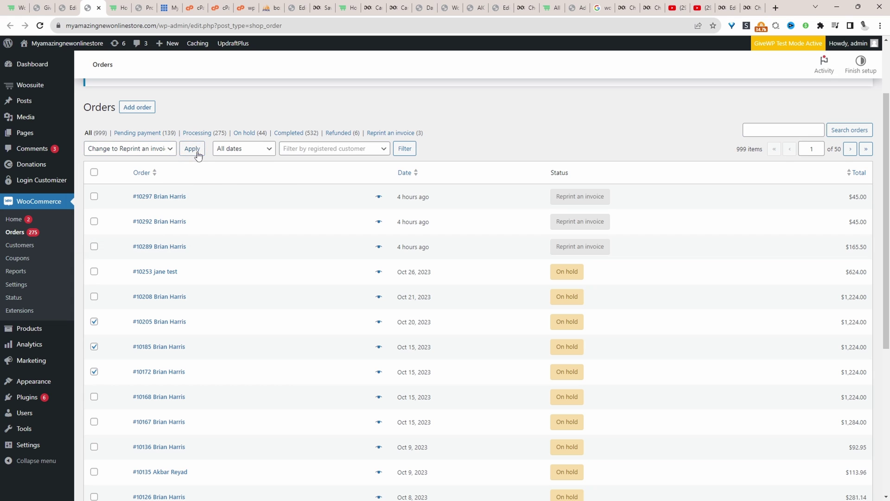